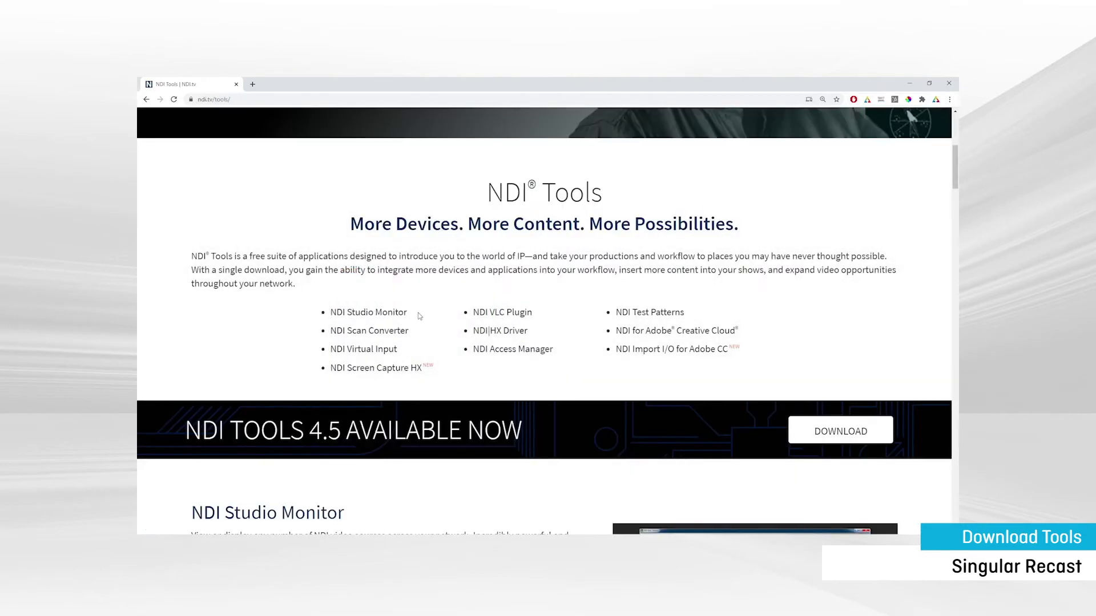
- On the NDI Tools page, start the NDI Tools for Windows download
drag(407, 312, 331, 315)
click(417, 314)
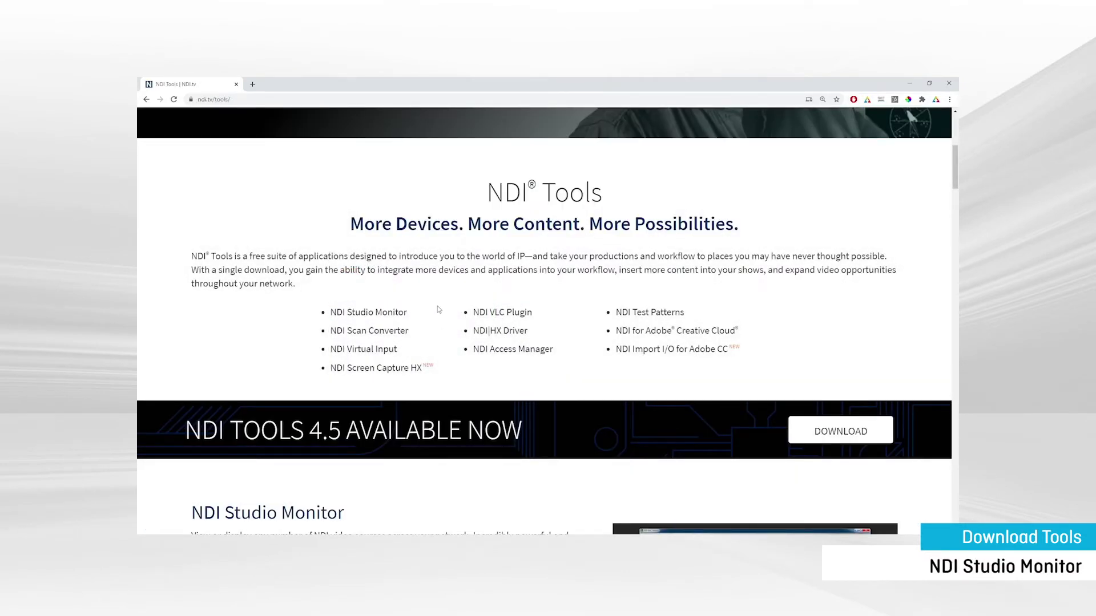
click(833, 432)
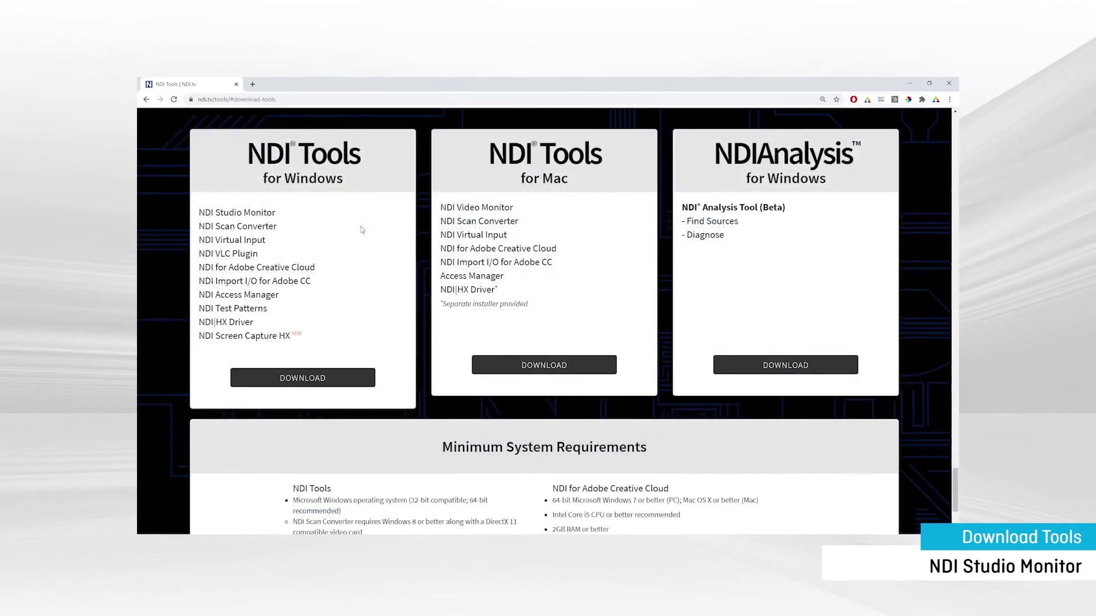
click(334, 381)
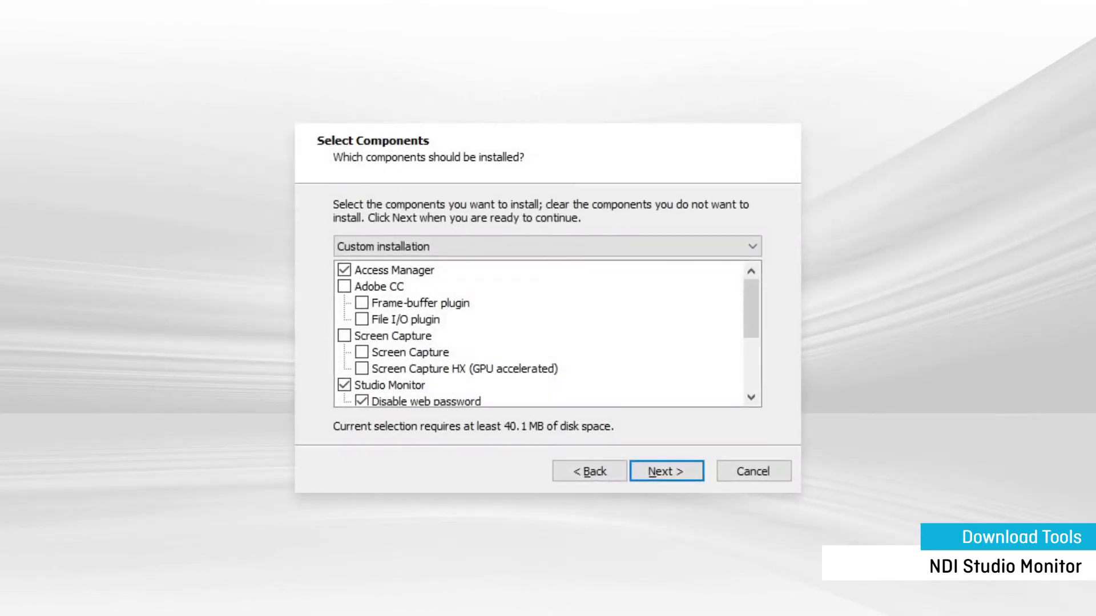
- Install NDI Tools with Studio Monitor and the Adobe CC plugins selected
scroll(539, 334, down, 2)
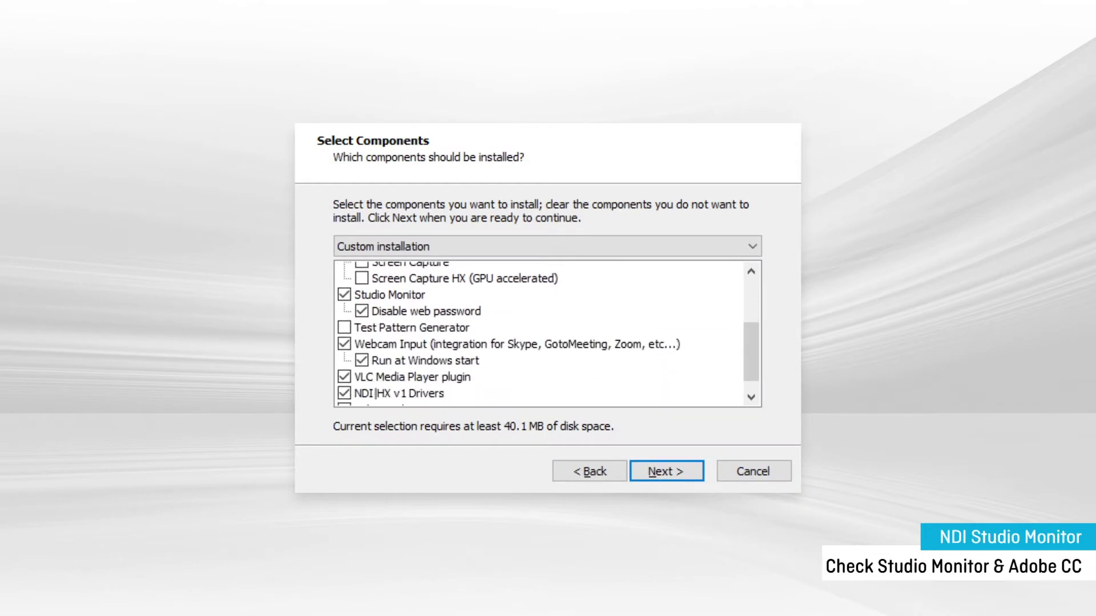
click(343, 287)
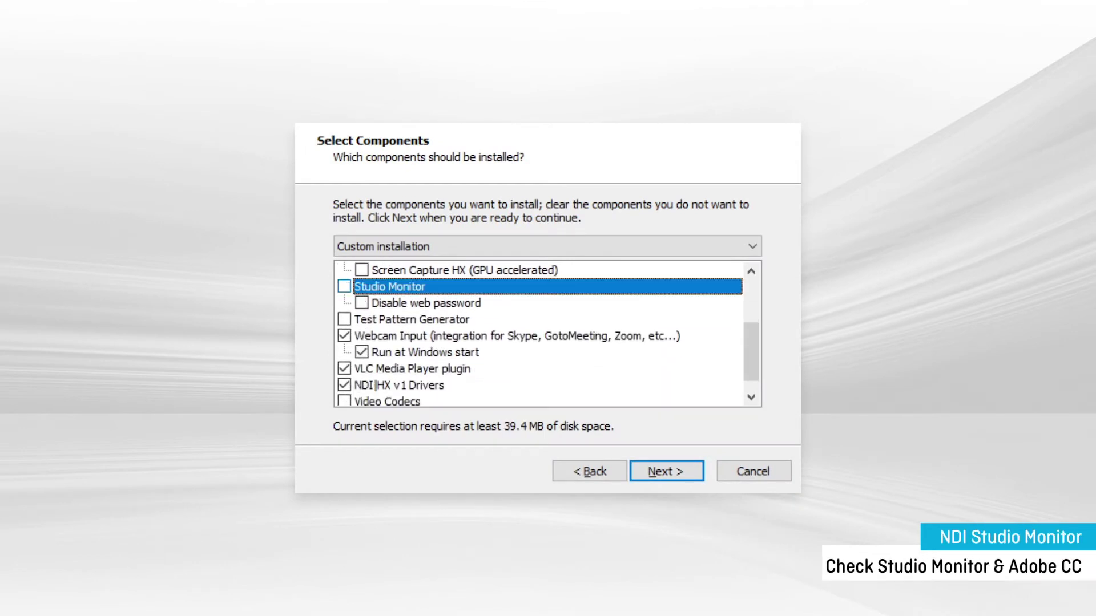
click(343, 286)
scroll(433, 300, up, 2)
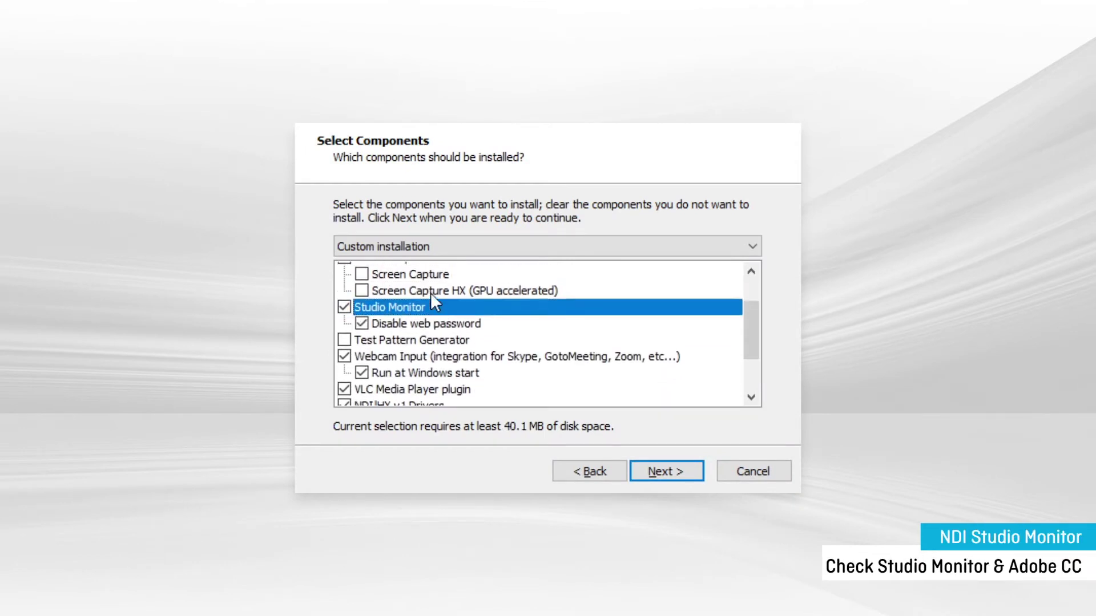
click(344, 287)
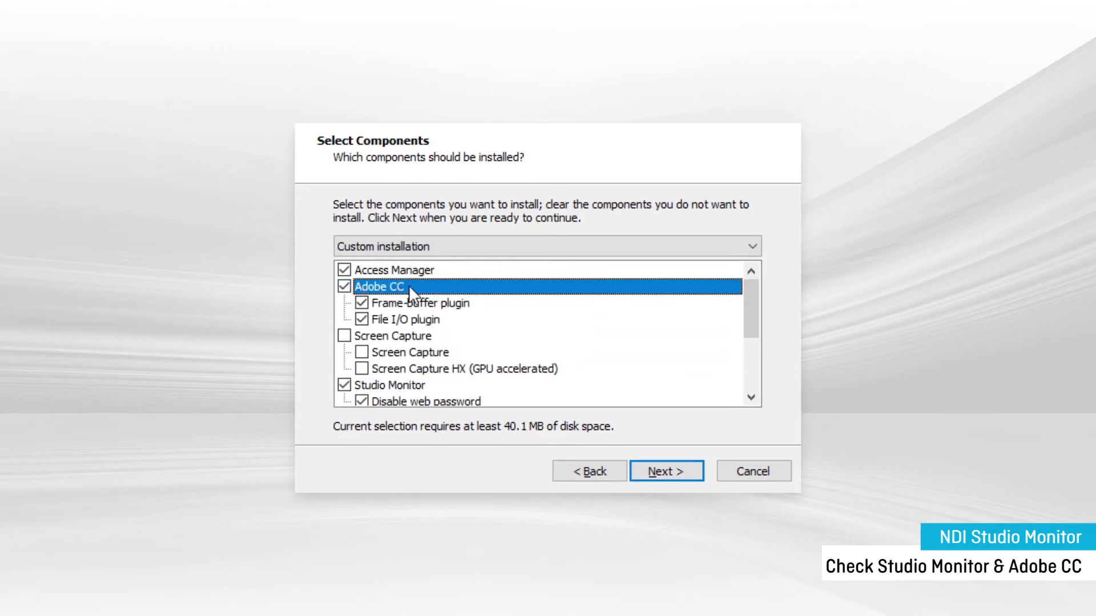
click(670, 475)
click(664, 474)
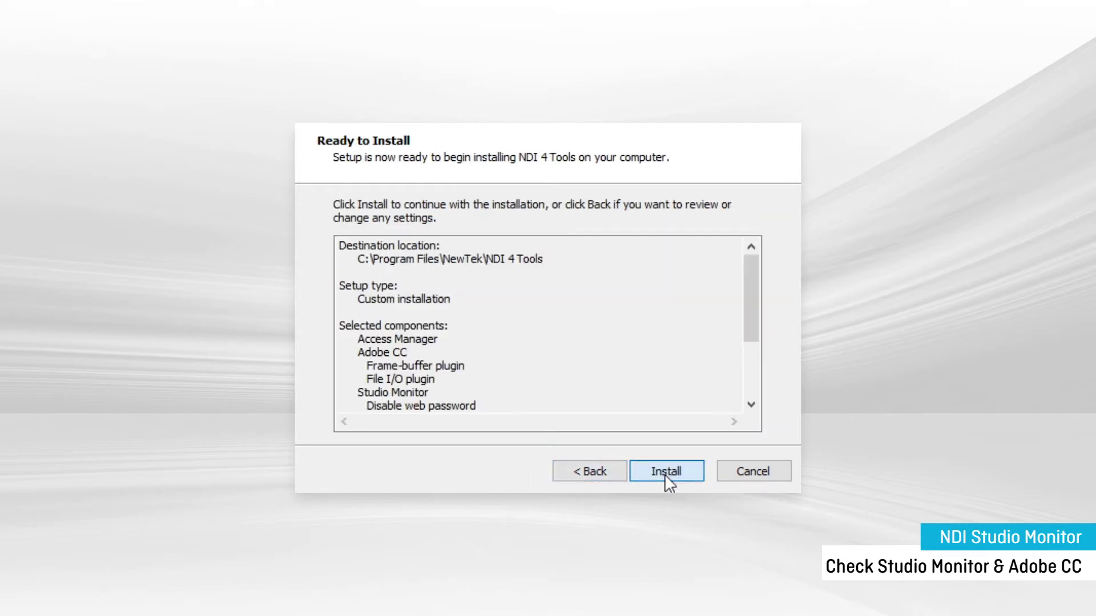
click(664, 474)
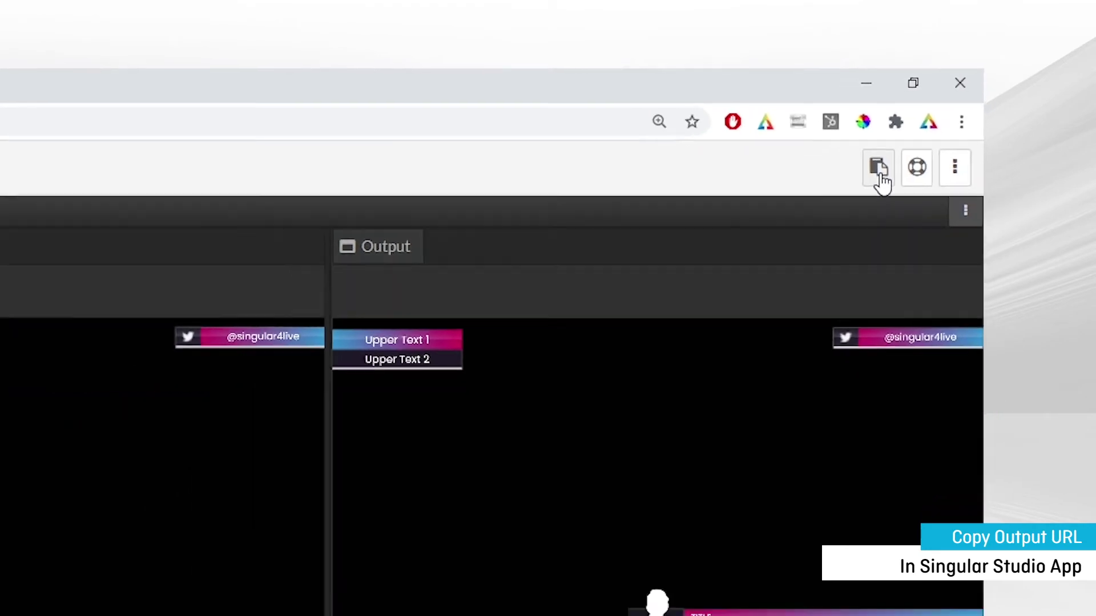
- Copy the Singular control app's output URL to the clipboard
click(862, 197)
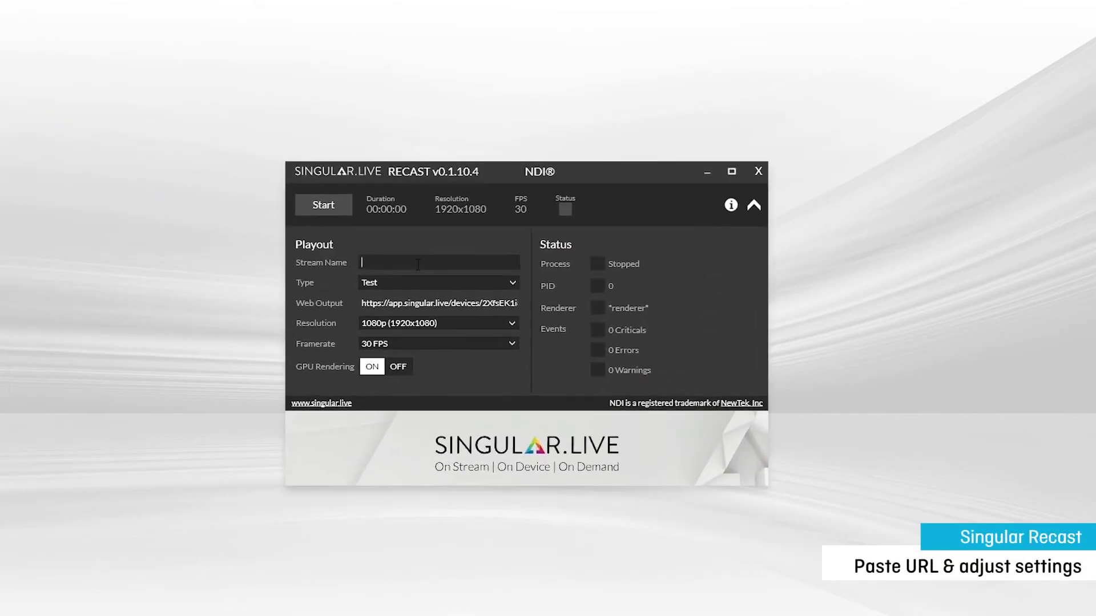
- Name the stream 'Singular NDI Stream', set Type to Manual URL, and paste the output URL
text(Singular NDI Stream)
click(432, 279)
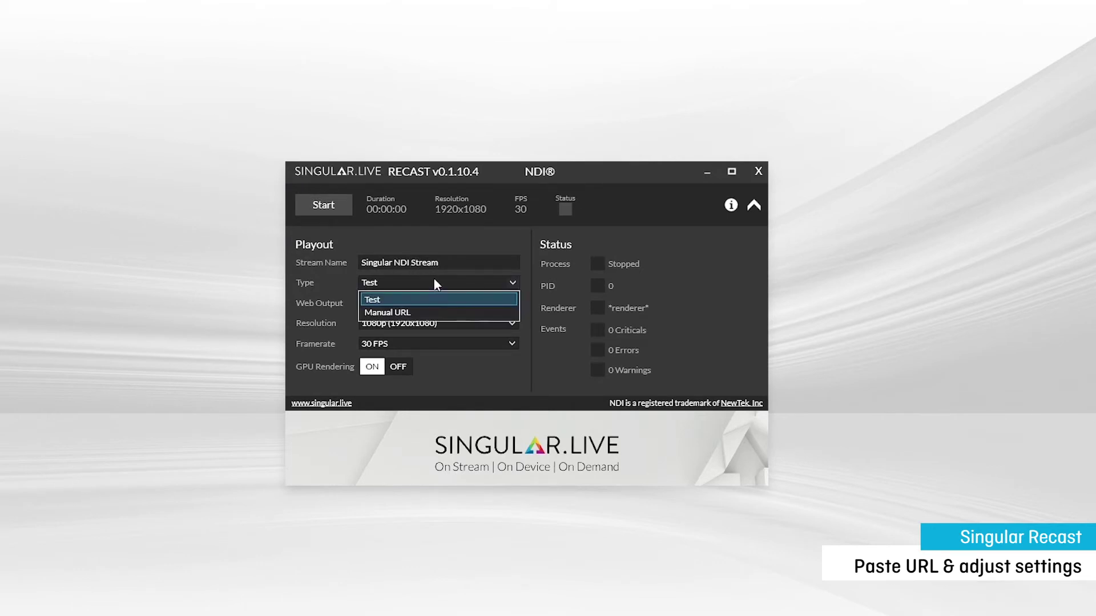
click(448, 314)
key(ctrl+a)
key(ctrl+v)
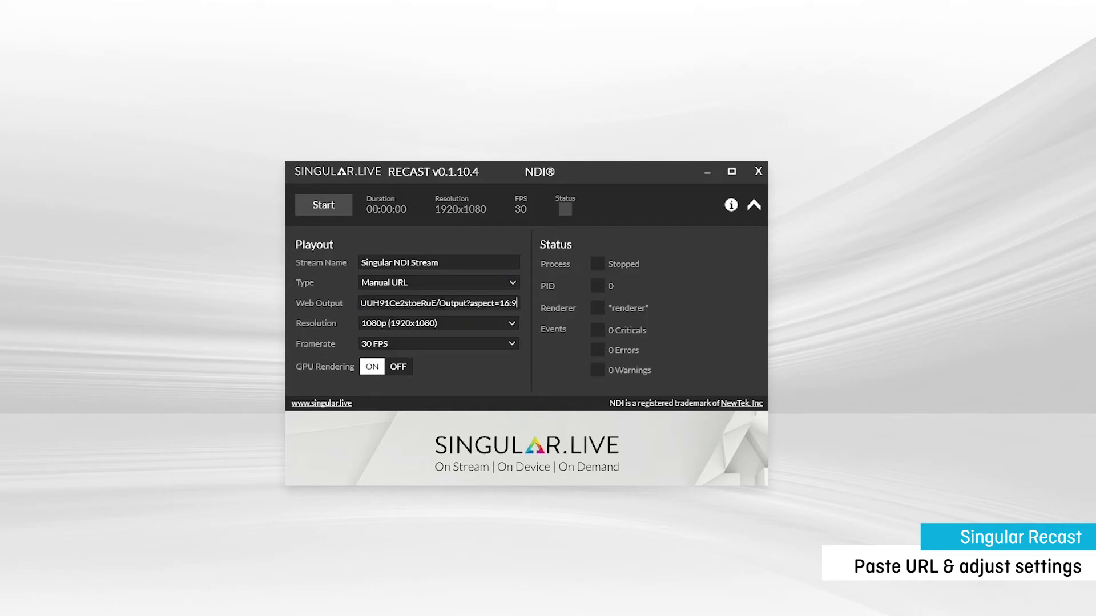
- Keep 1080p resolution and 30 FPS, then start the stream
click(461, 326)
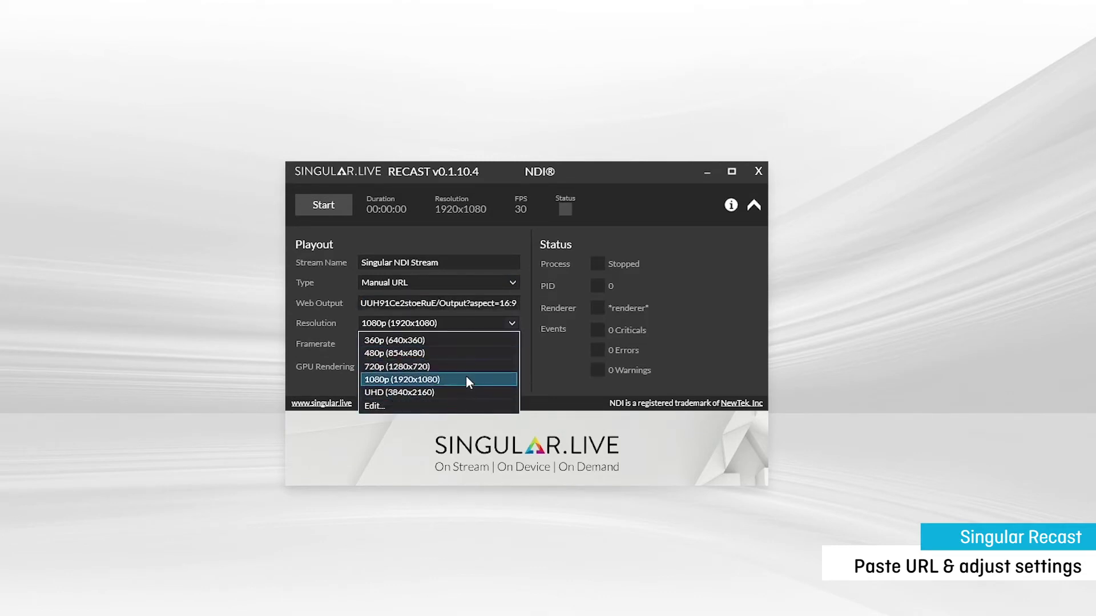
click(467, 378)
click(482, 344)
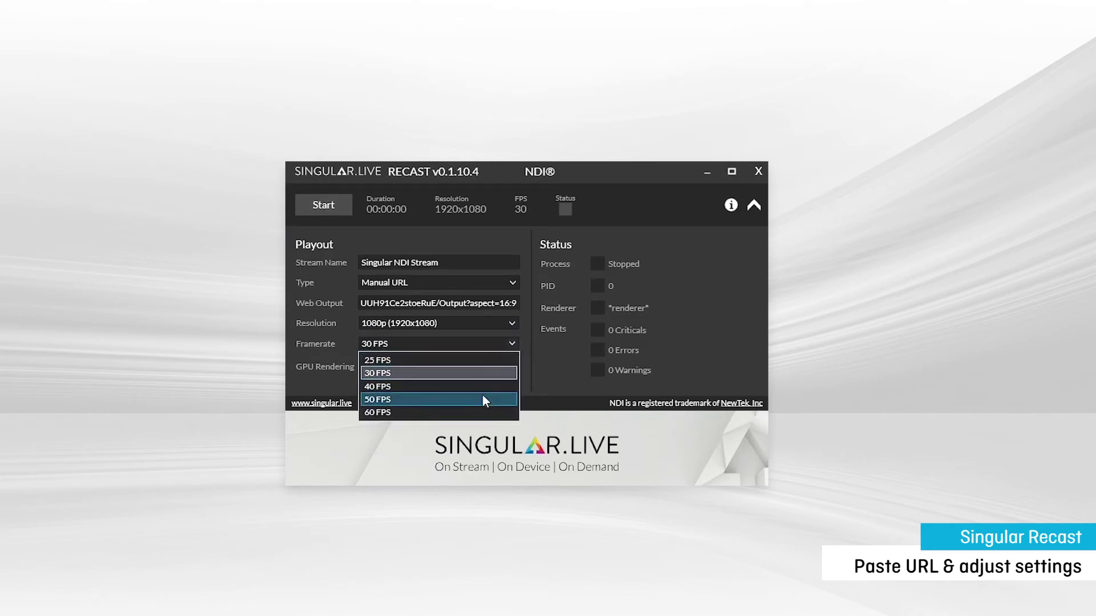
click(481, 375)
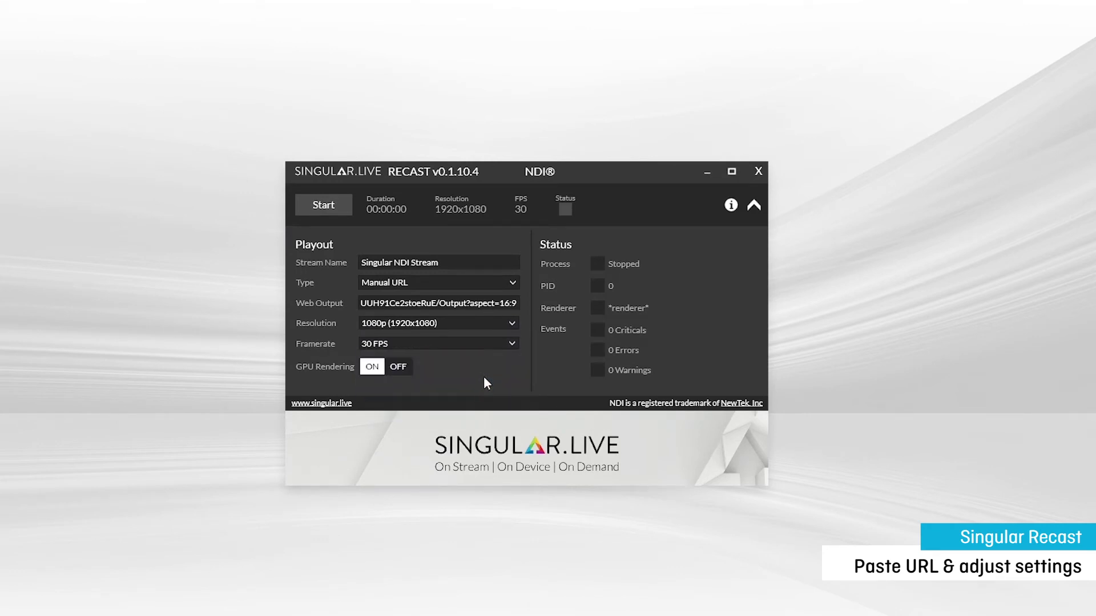
click(338, 200)
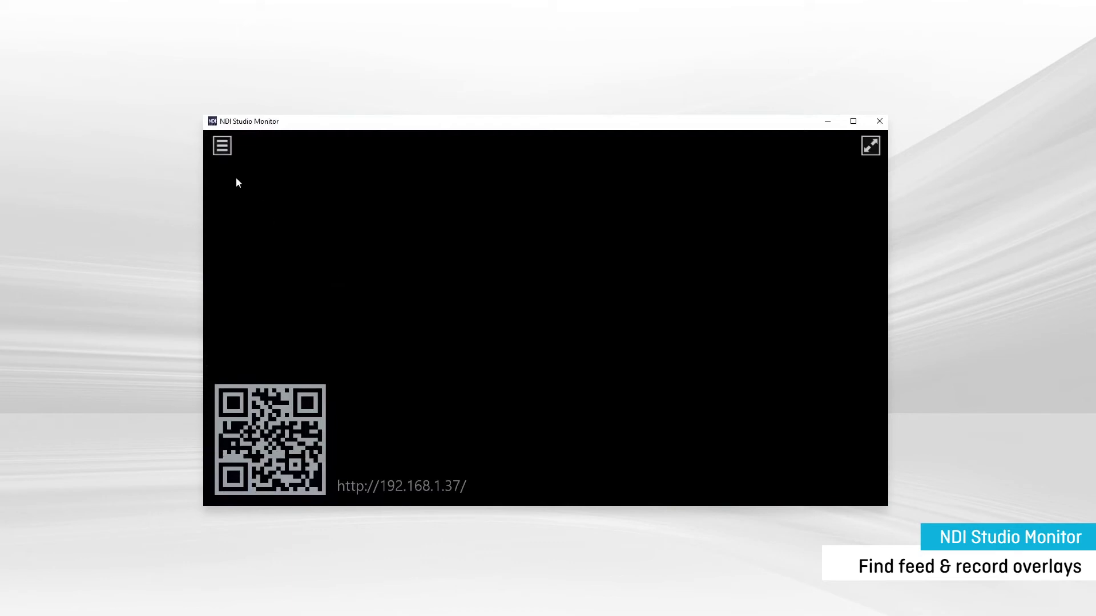
- Select the computer's Singular NDI Stream source in Studio Monitor
click(226, 152)
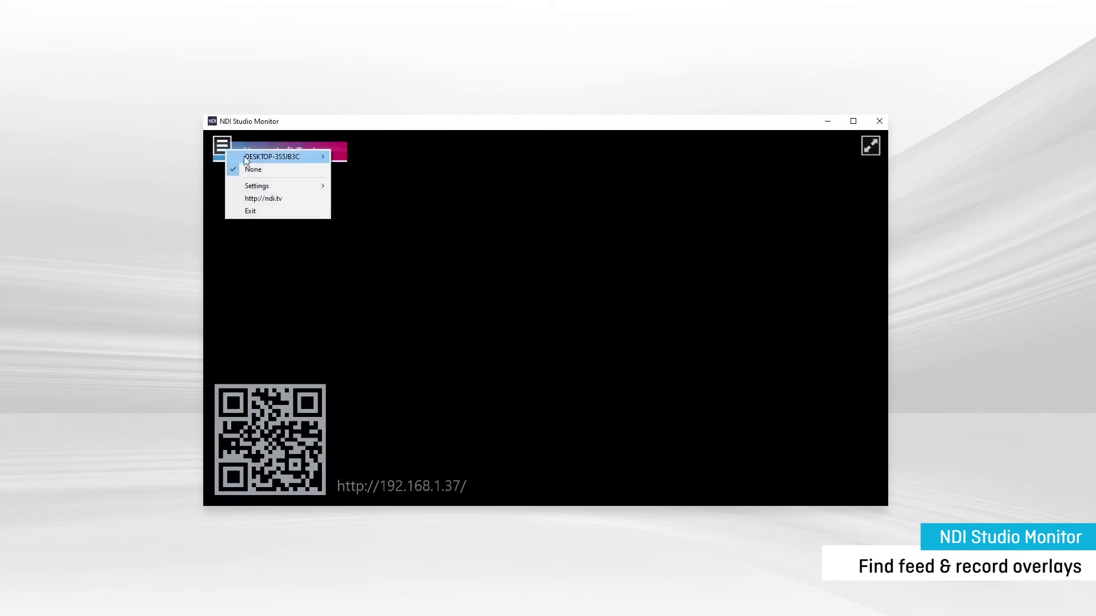
mouse_move(249, 160)
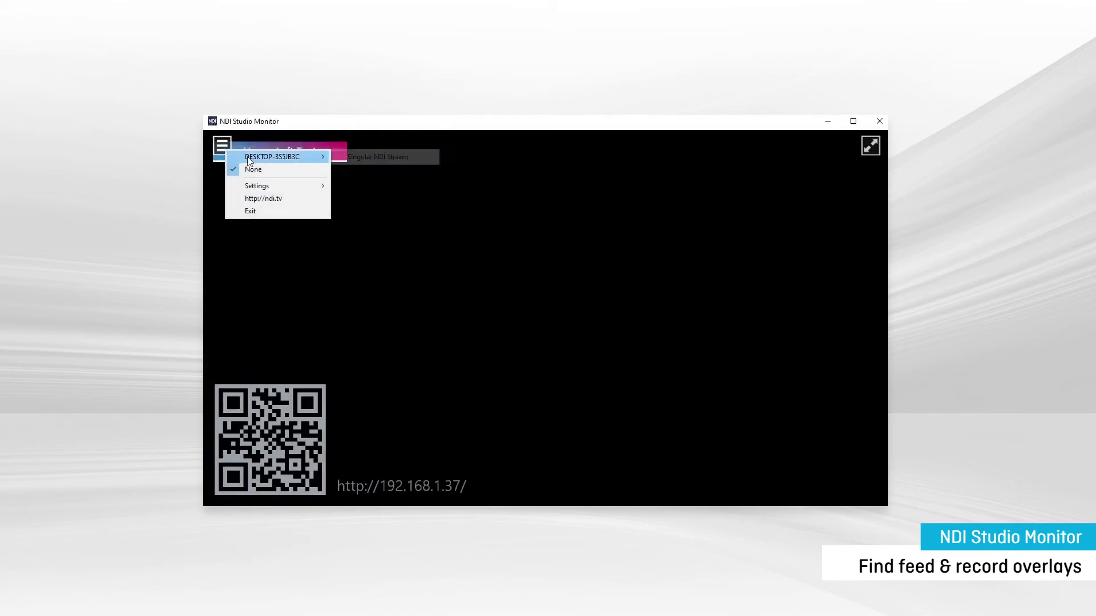
click(399, 158)
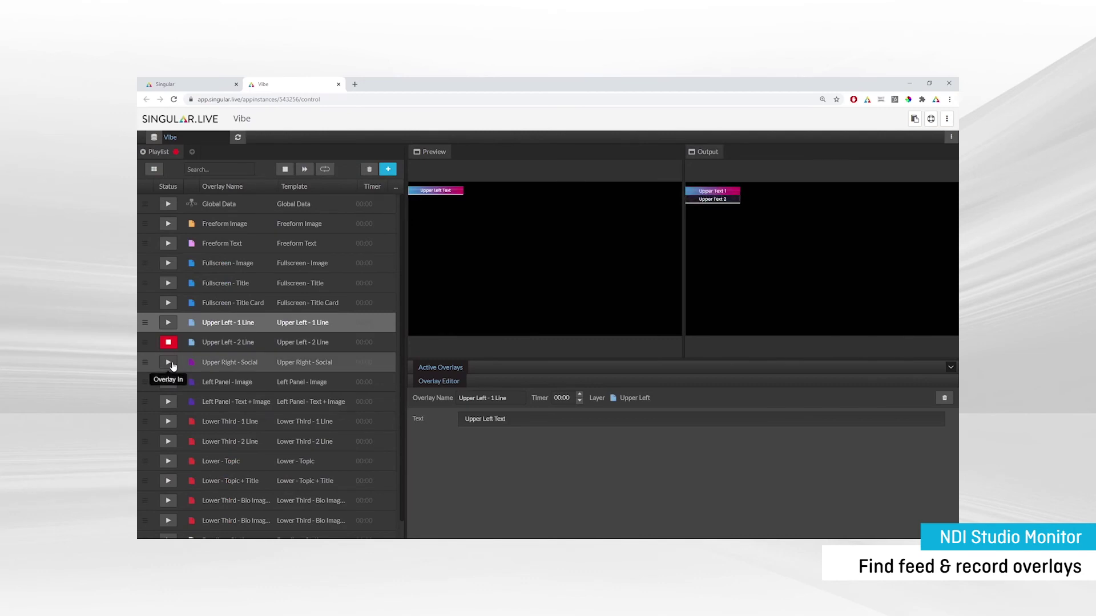
- Toggle the Upper Right - Social, Upper Left - 2 Line, Left Panel and Lower Third overlays
click(173, 365)
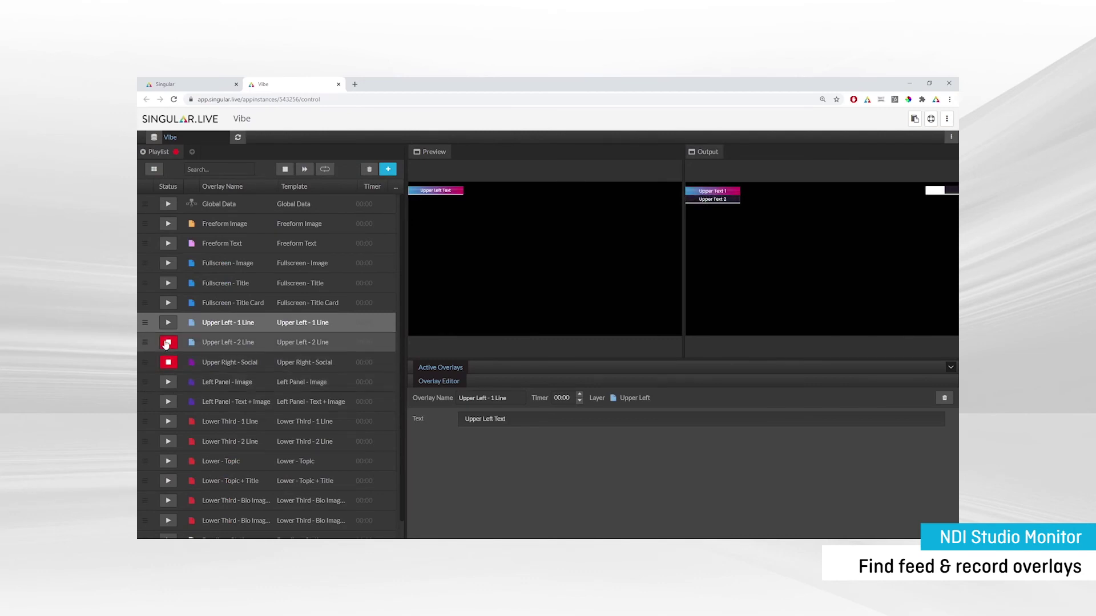
click(166, 343)
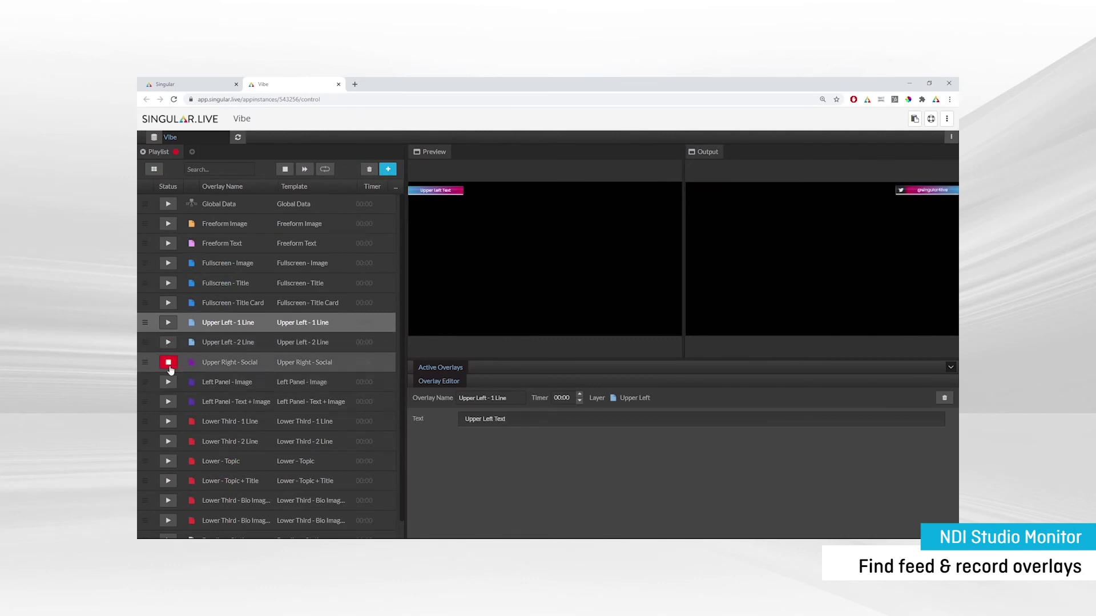
click(168, 363)
click(168, 382)
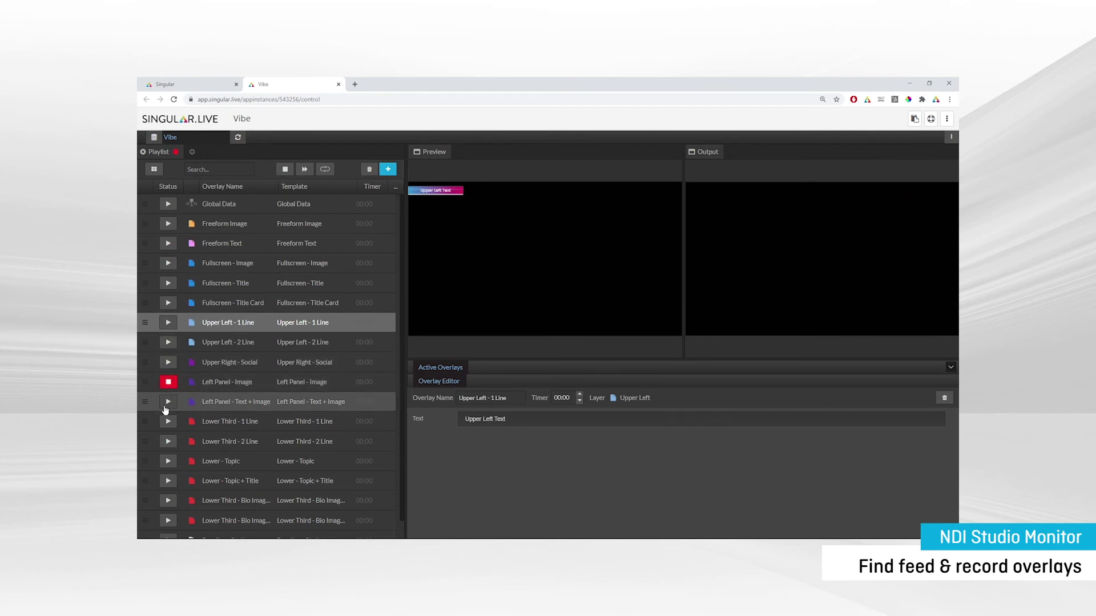
click(166, 402)
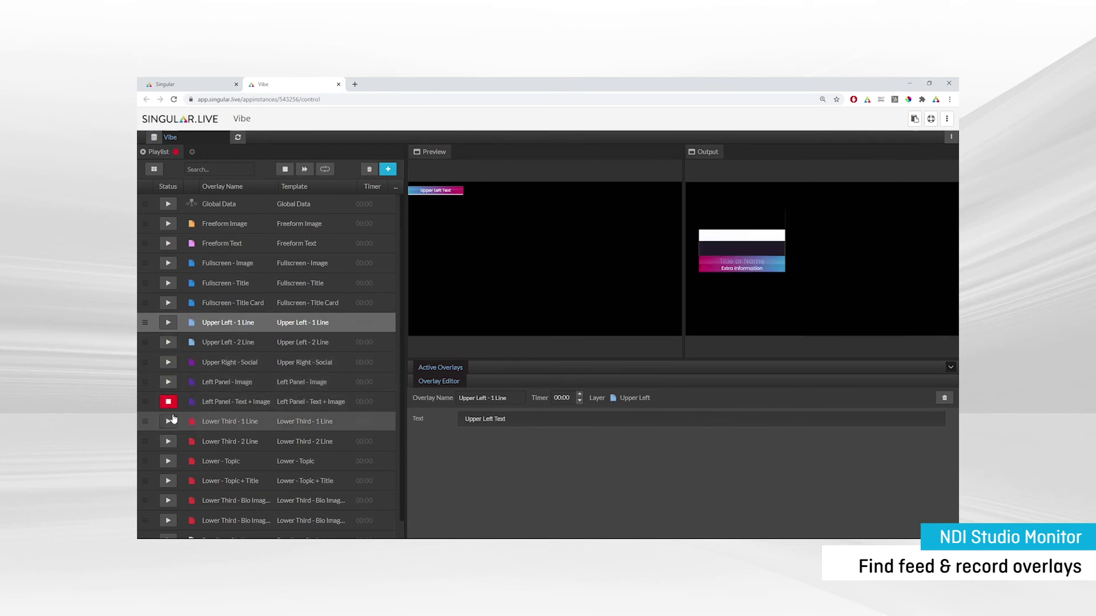
click(169, 427)
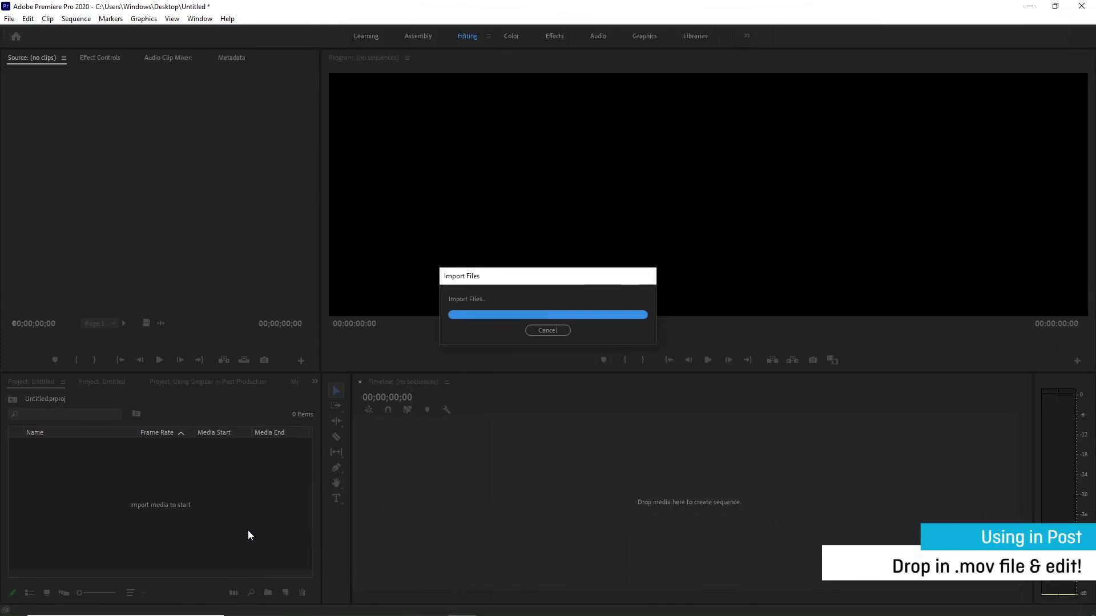
- Drag the recorded .mov onto a new timeline and enable the Program monitor's Transparency Grid
drag(104, 445, 448, 495)
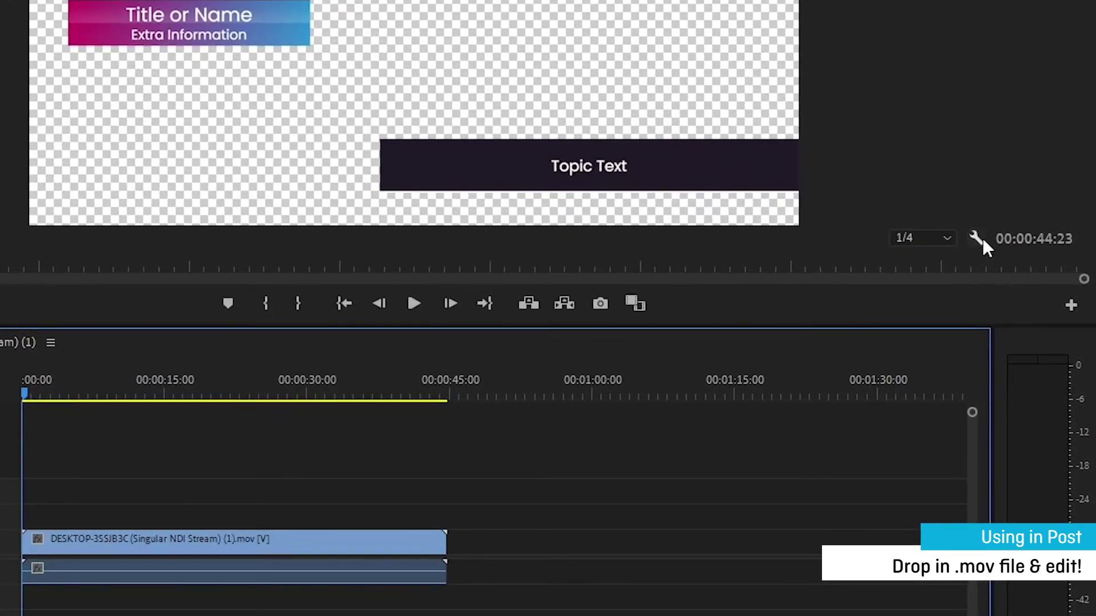
click(977, 238)
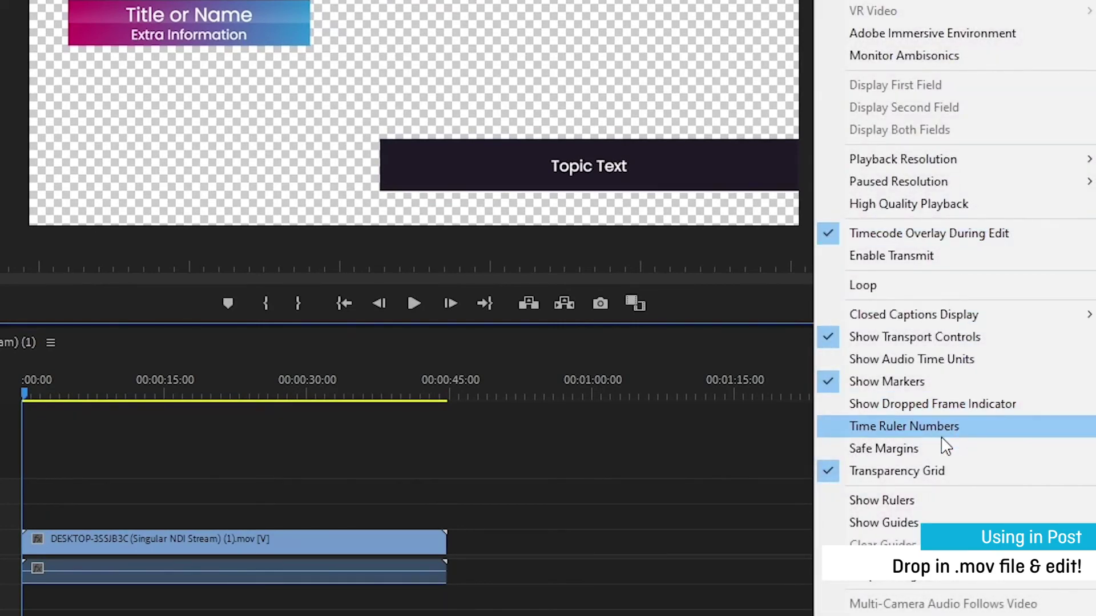
click(937, 475)
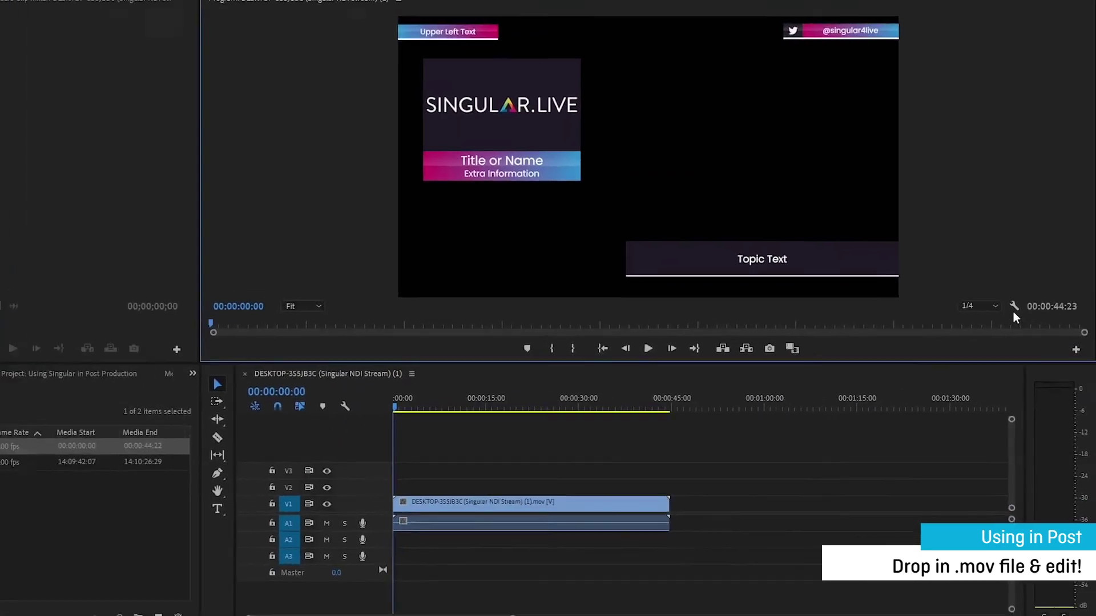
click(970, 238)
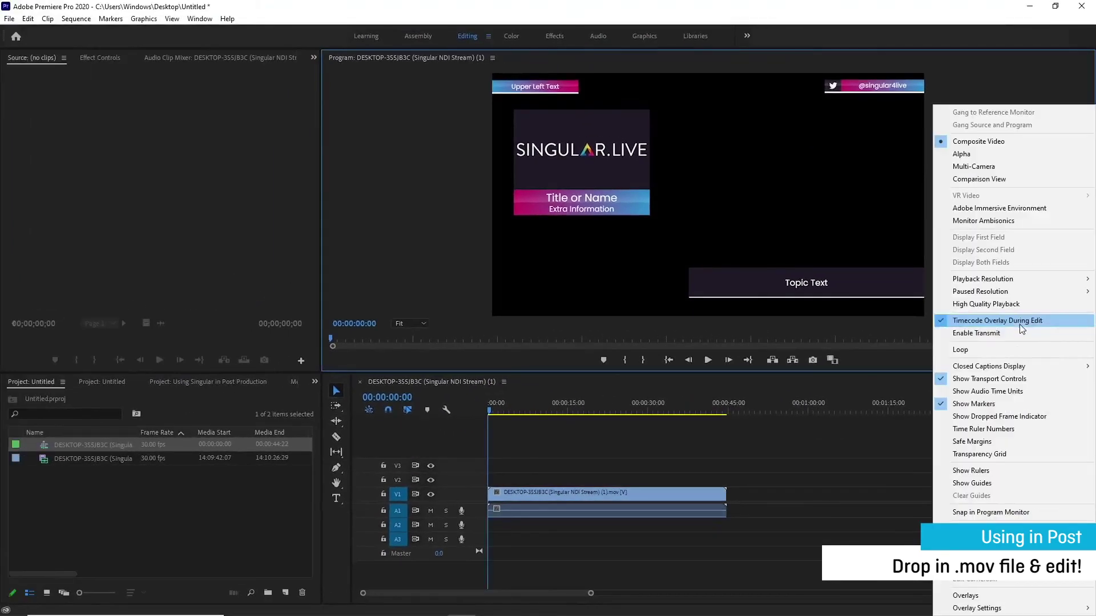
click(993, 453)
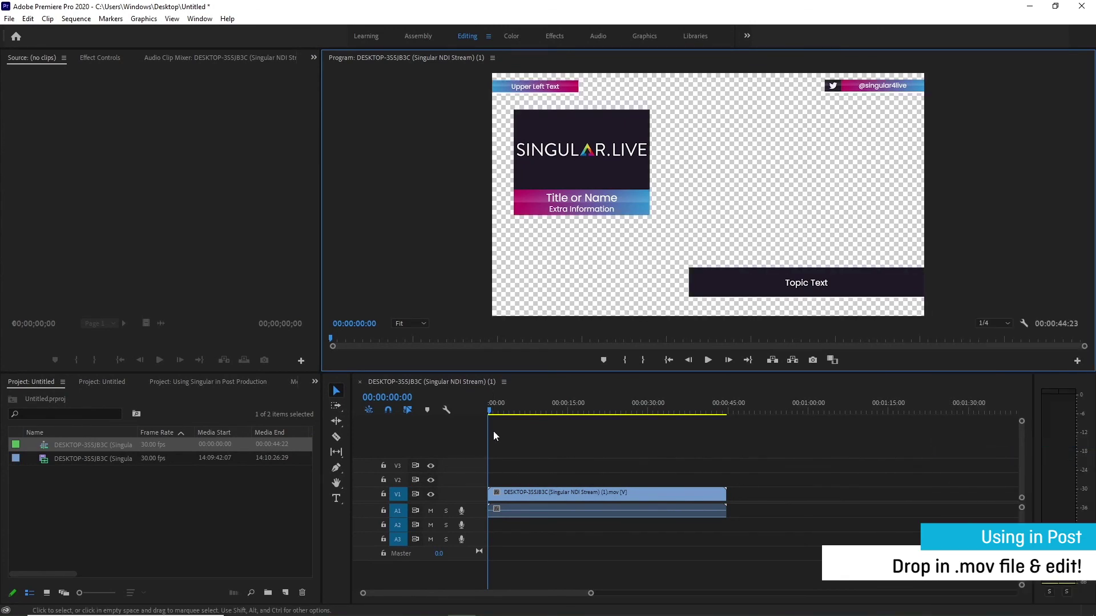